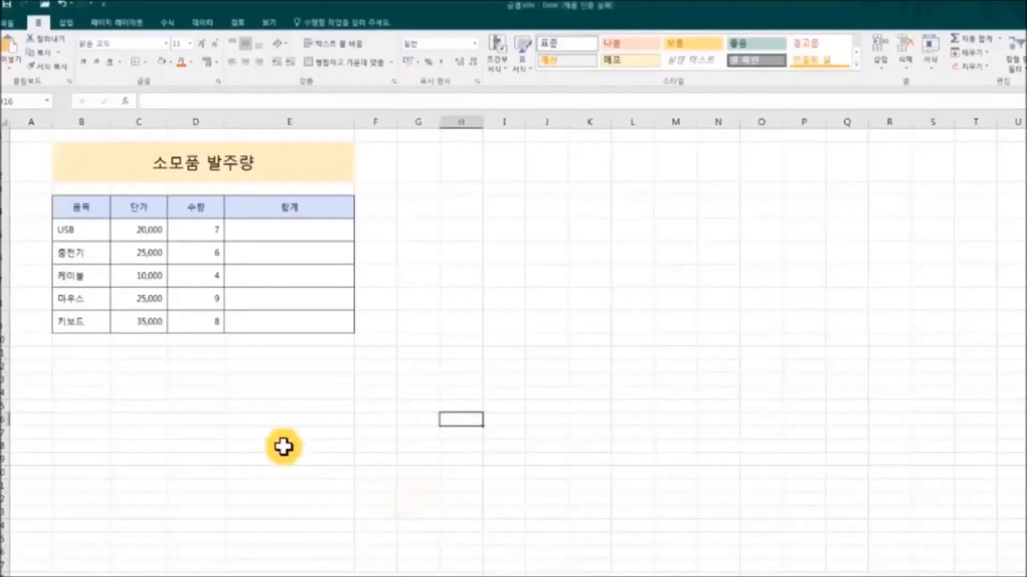
Calculate the USB row's 합계 in E5 with the formula =C5*D5.
{"action": "left_click", "coordinate": [145, 232]}
{"action": "left_click", "coordinate": [199, 234]}
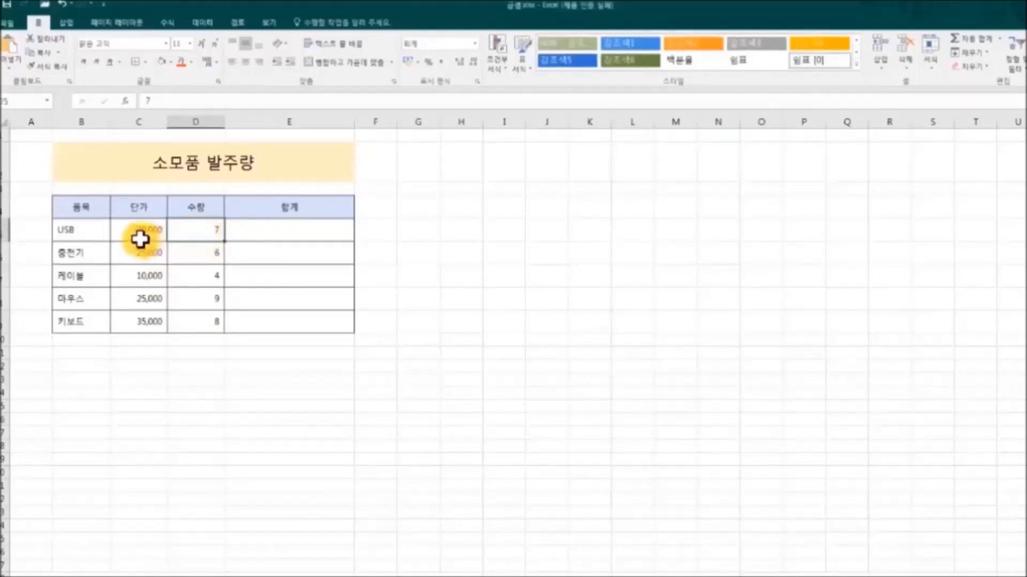
{"action": "left_click", "coordinate": [288, 235]}
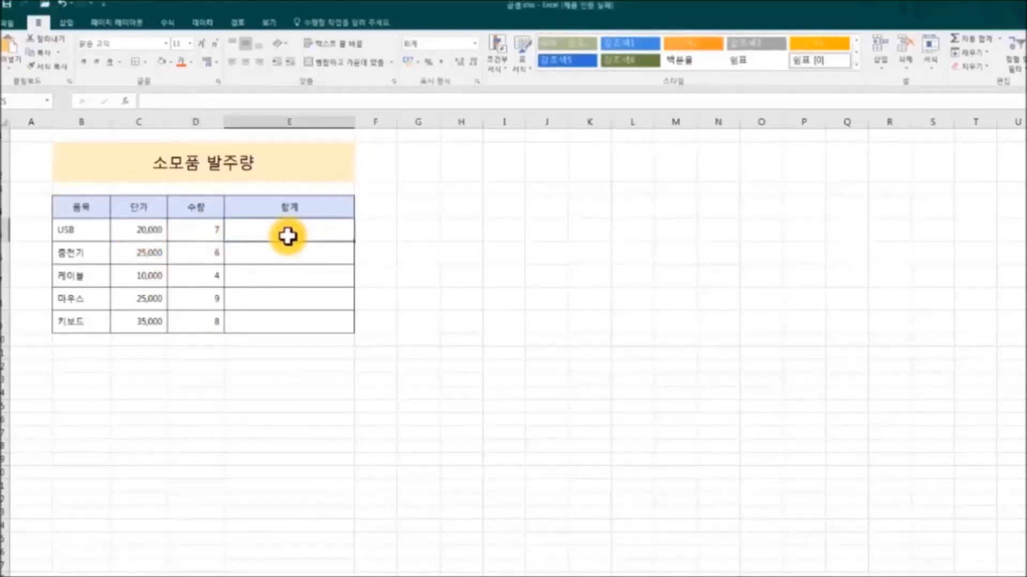
{"action": "type", "text": "="}
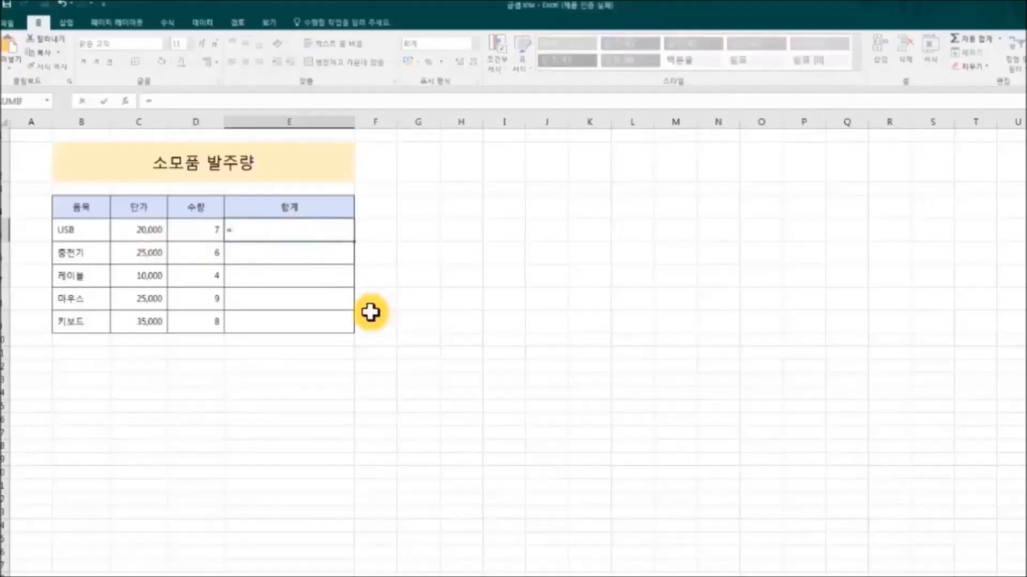
{"action": "left_click", "coordinate": [149, 230]}
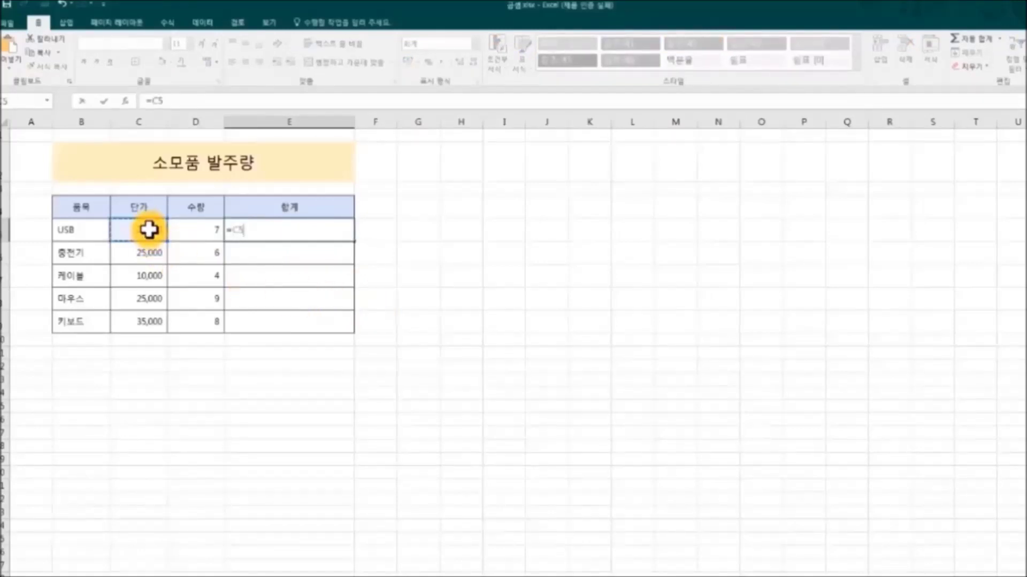
{"action": "left_click", "coordinate": [195, 230]}
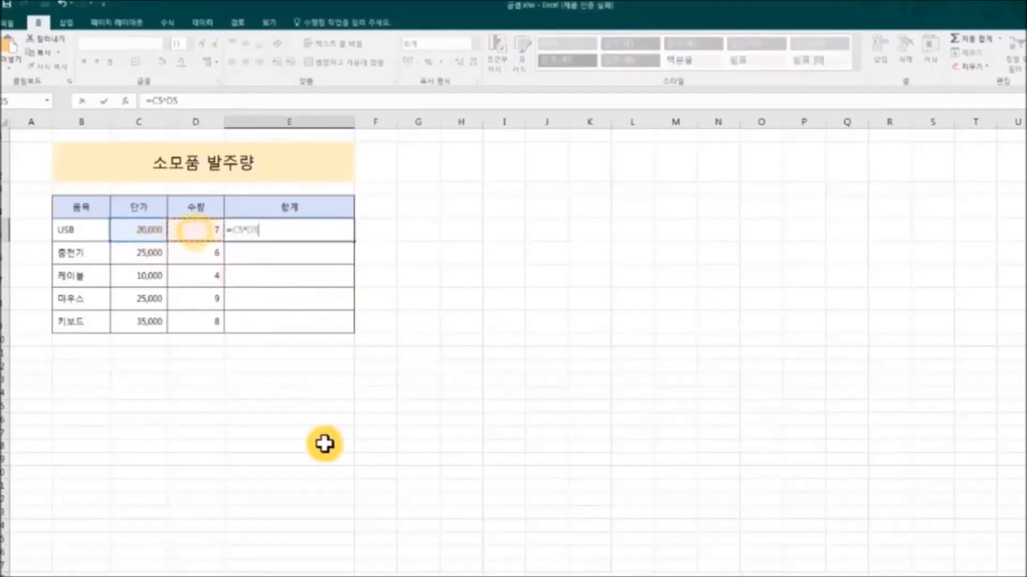
{"action": "key", "text": "Return"}
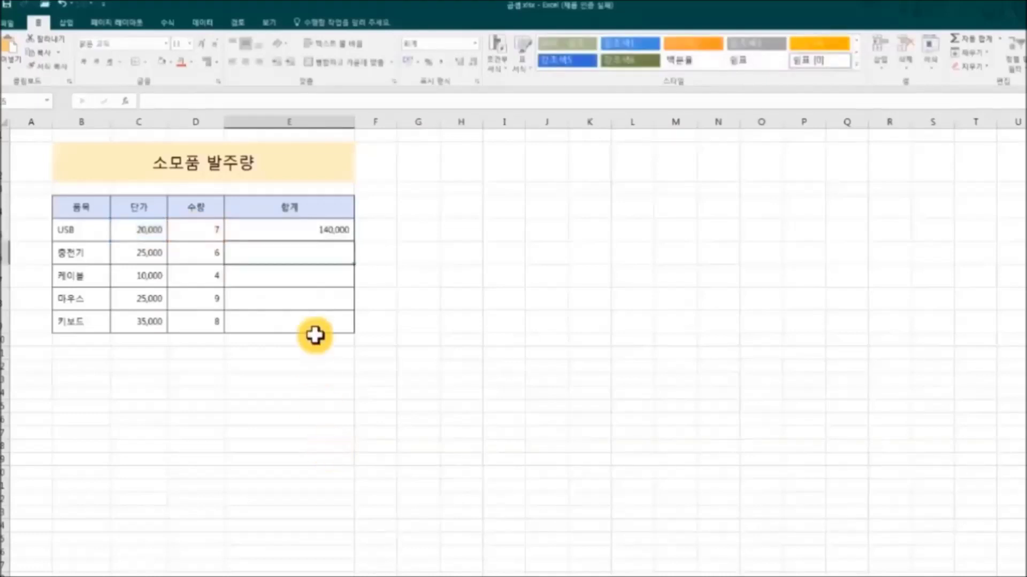
Fill the multiplication formula from E5 down through E9 for the remaining items.
{"action": "left_click", "coordinate": [301, 230]}
{"action": "left_click_drag", "start_coordinate": [357, 244], "coordinate": [361, 343]}
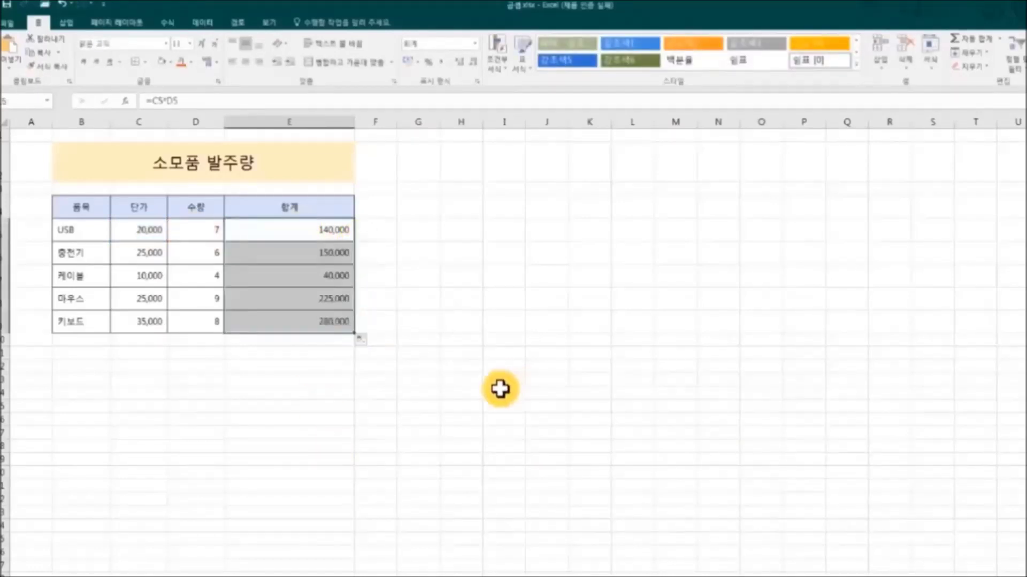
{"action": "left_click", "coordinate": [500, 389]}
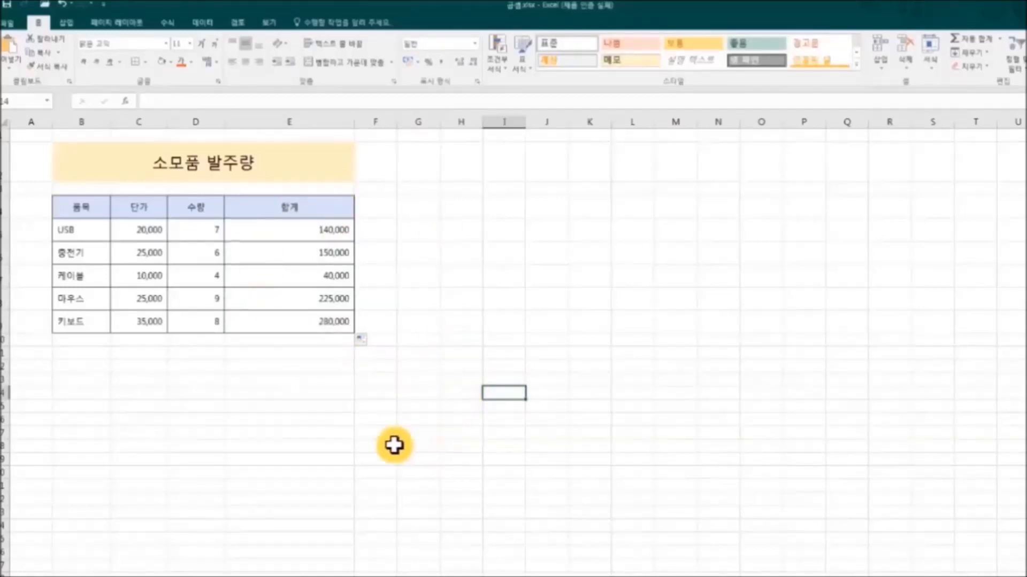
Clear the formulas from the 합계 cells E5:E9.
{"action": "left_click_drag", "start_coordinate": [298, 227], "coordinate": [305, 328]}
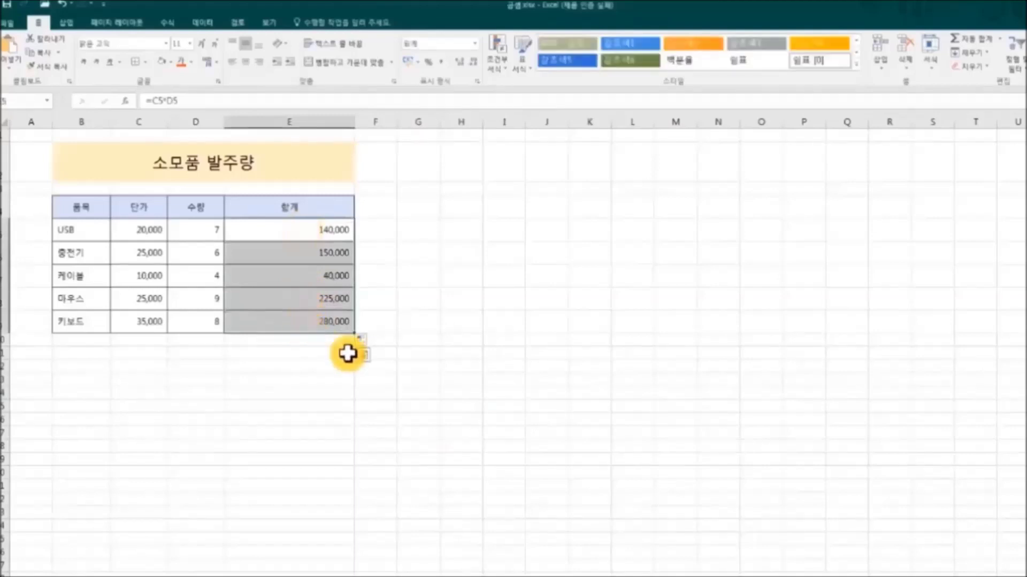
{"action": "key", "text": "Delete"}
{"action": "left_click", "coordinate": [379, 396]}
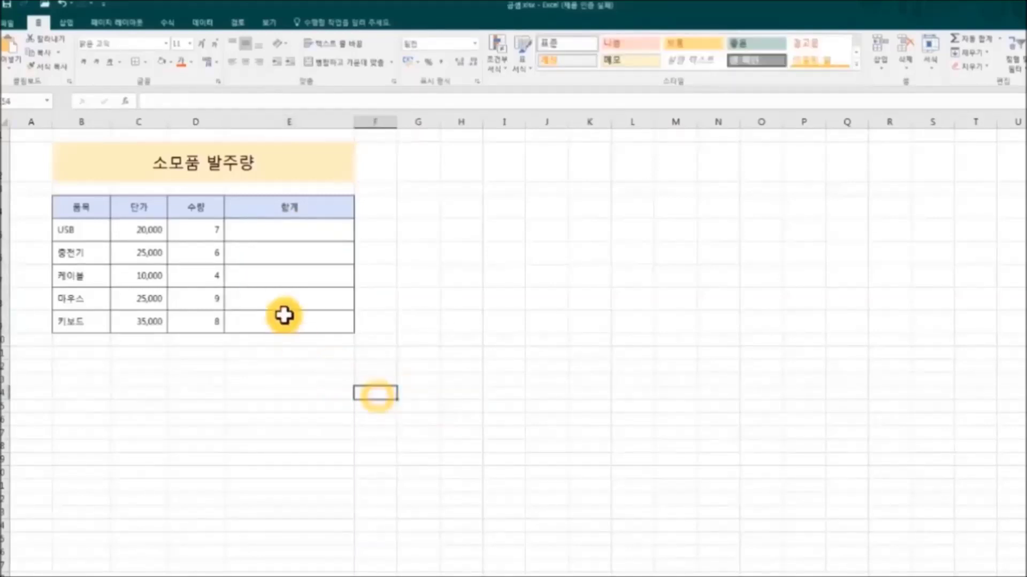
Calculate the USB row's 합계 in E5 with the formula =PRODUCT(C5,D5).
{"action": "left_click", "coordinate": [254, 231]}
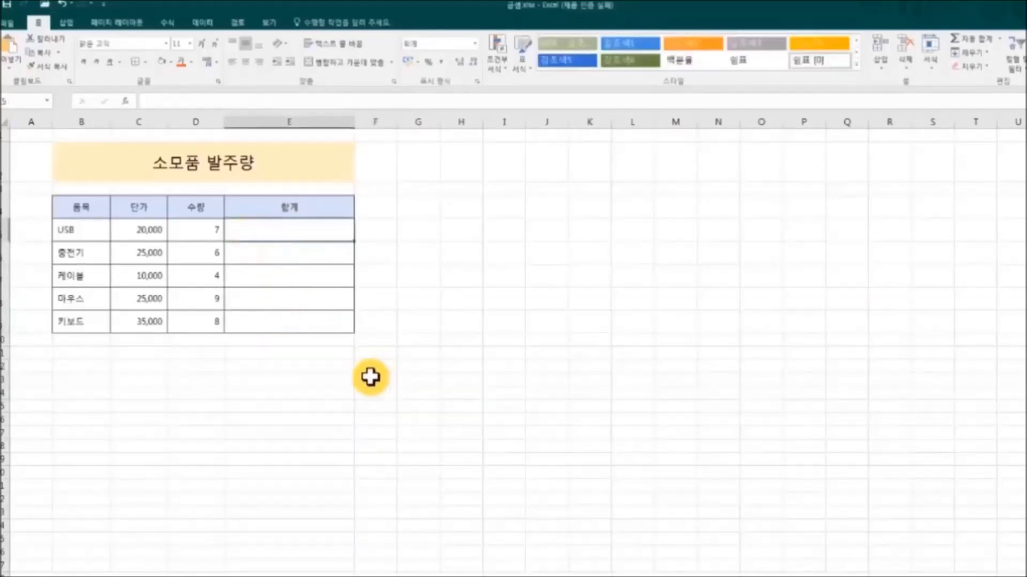
{"action": "type", "text": "="}
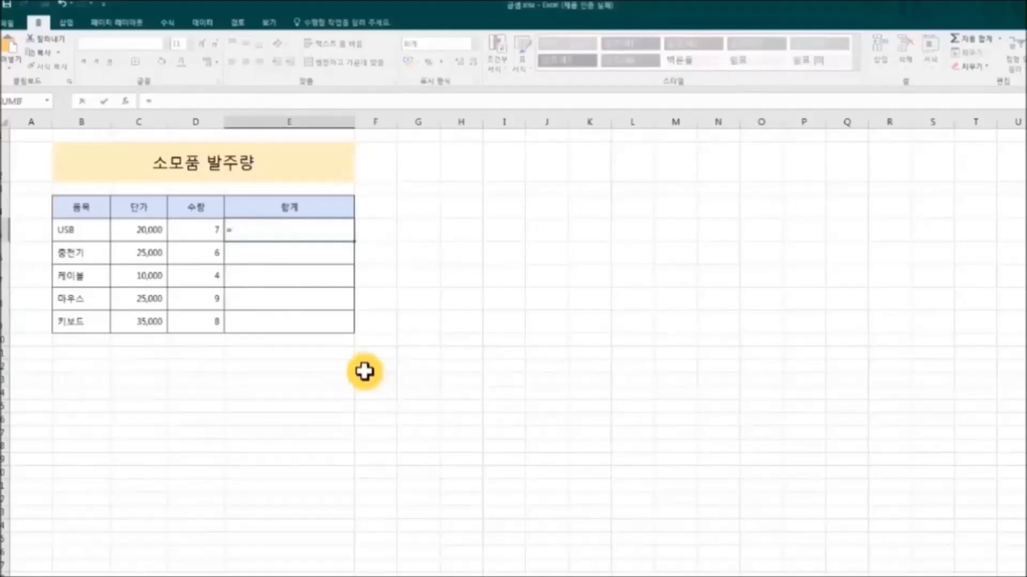
{"action": "type", "text": "pr"}
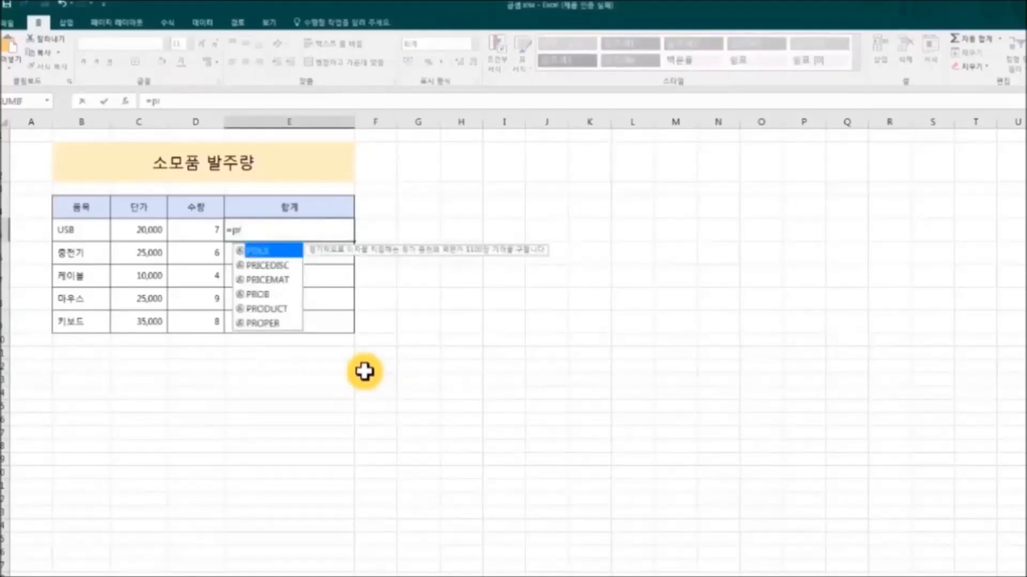
{"action": "type", "text": "od"}
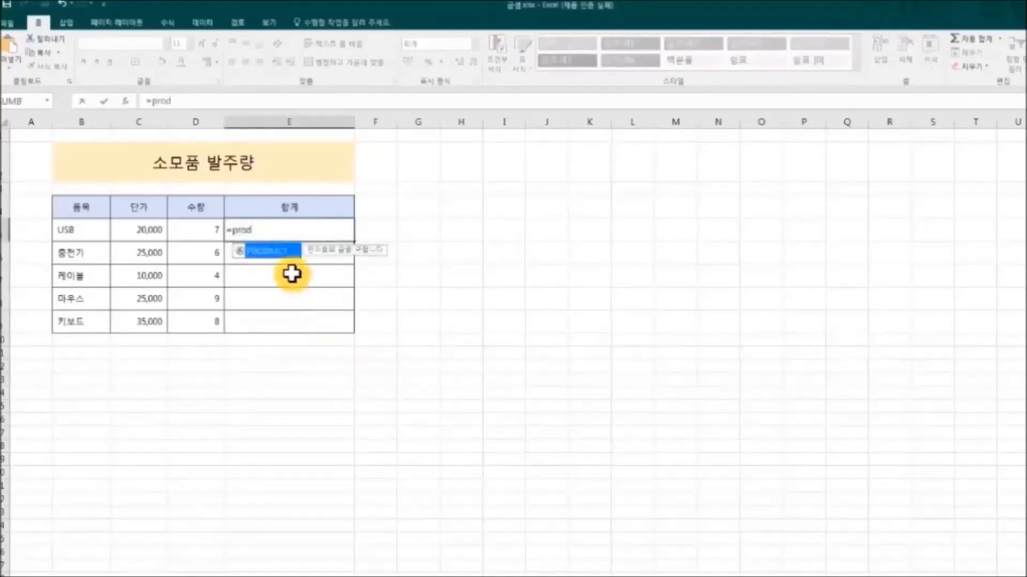
{"action": "double_click", "coordinate": [279, 251]}
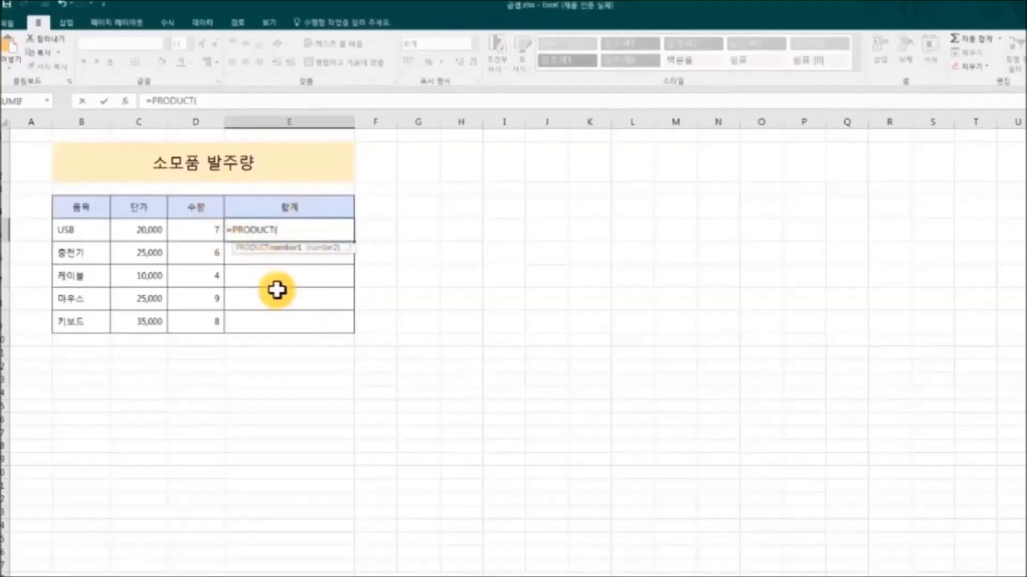
{"action": "left_click", "coordinate": [143, 230]}
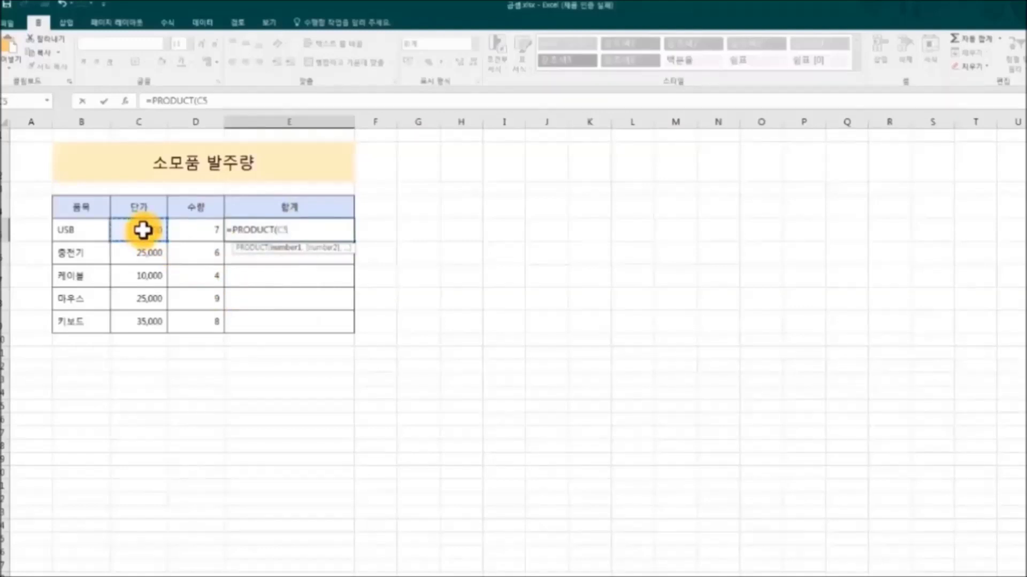
{"action": "type", "text": ","}
{"action": "left_click", "coordinate": [194, 234]}
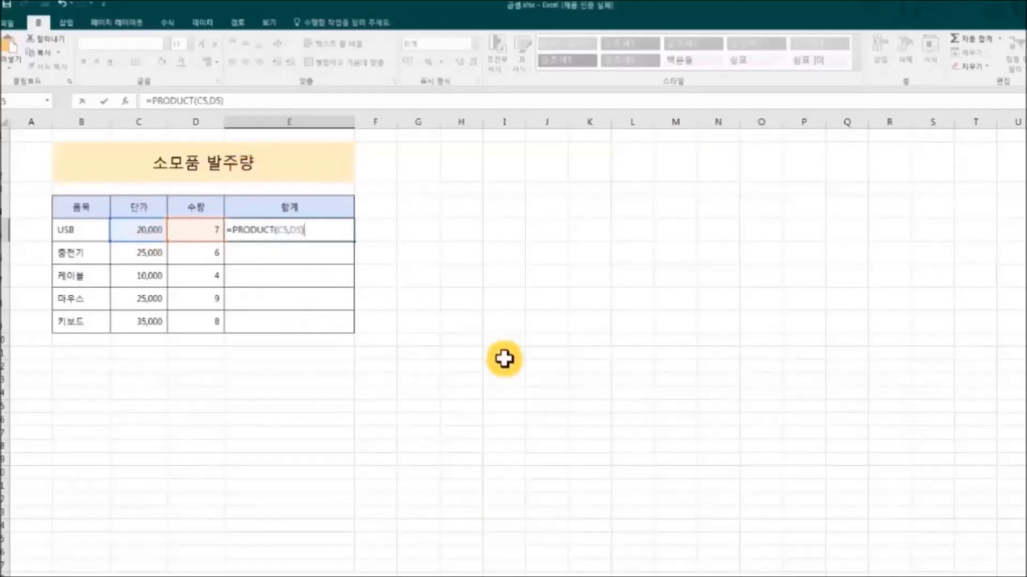
{"action": "key", "text": "Return"}
Fill the PRODUCT formula from E5 down through E9 to complete the 합계 column.
{"action": "left_click", "coordinate": [293, 232]}
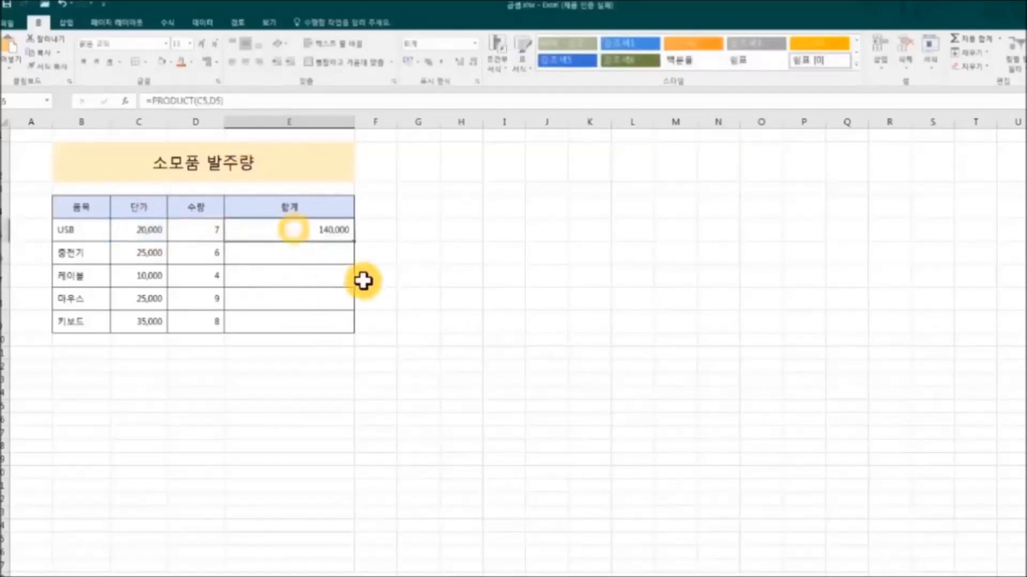
{"action": "left_click_drag", "start_coordinate": [355, 241], "coordinate": [355, 332]}
{"action": "left_click", "coordinate": [517, 409]}
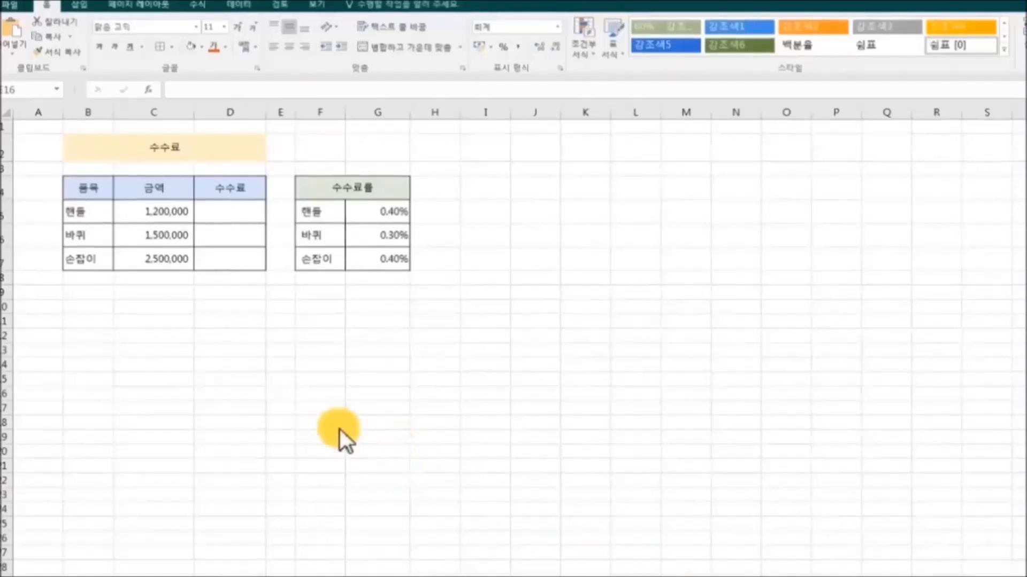
In the 수수료 table, calculate the 핸들 fee in D5 with the formula =PRODUCT(C5,G5).
{"action": "left_click", "coordinate": [239, 211]}
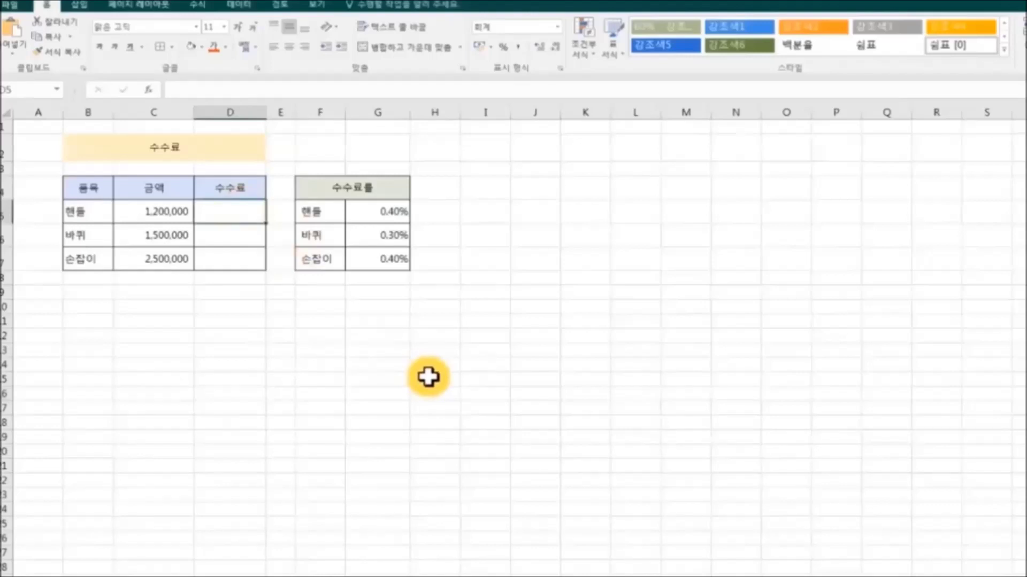
{"action": "type", "text": "="}
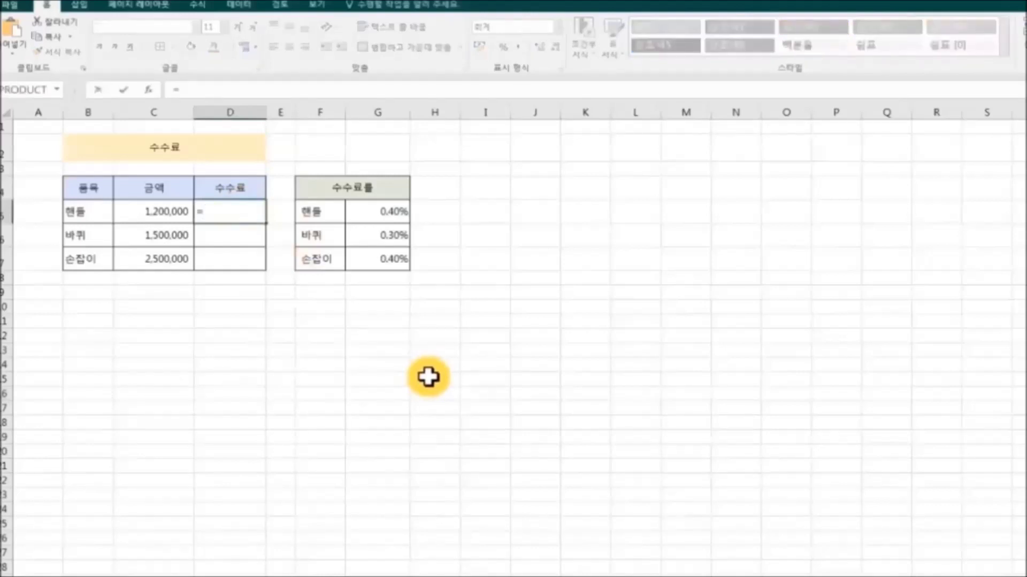
{"action": "type", "text": "pro"}
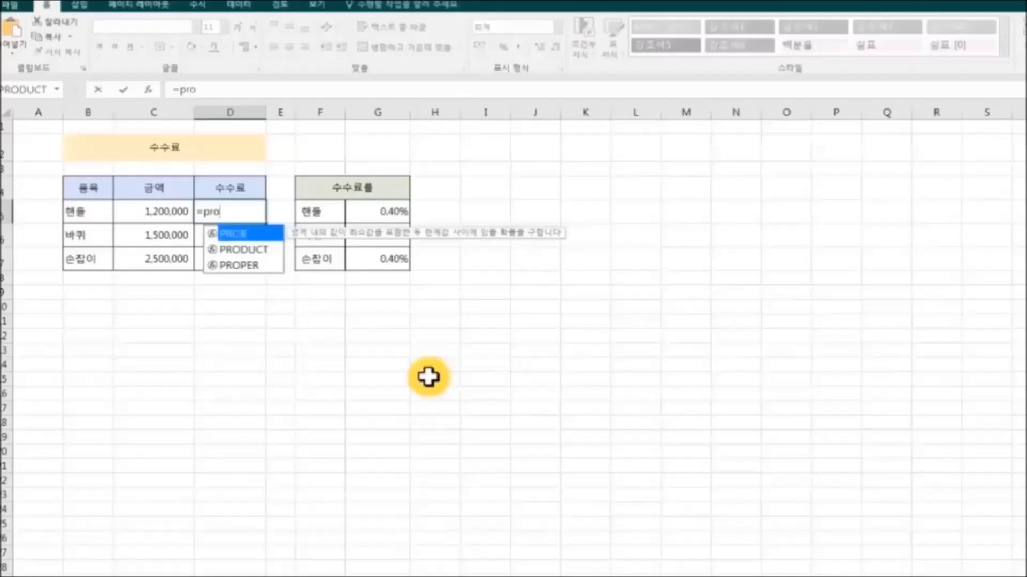
{"action": "double_click", "coordinate": [265, 251]}
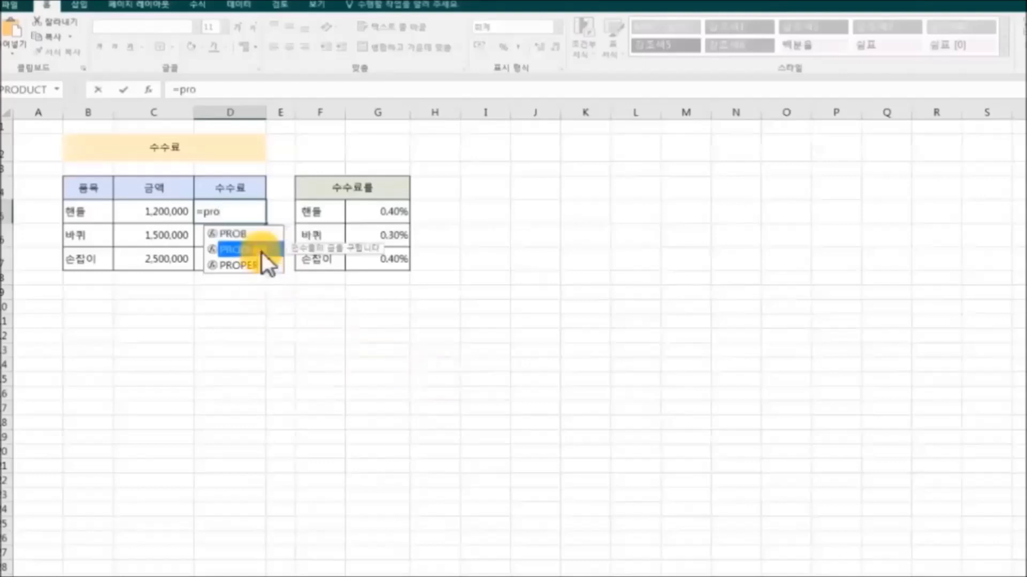
{"action": "left_click", "coordinate": [156, 211]}
{"action": "type", "text": ","}
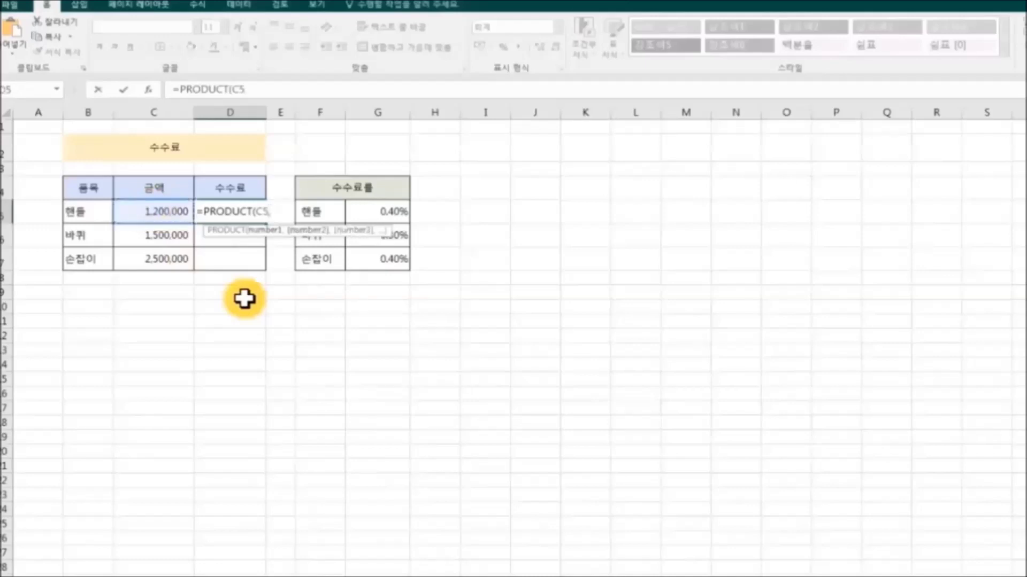
{"action": "left_click", "coordinate": [388, 213]}
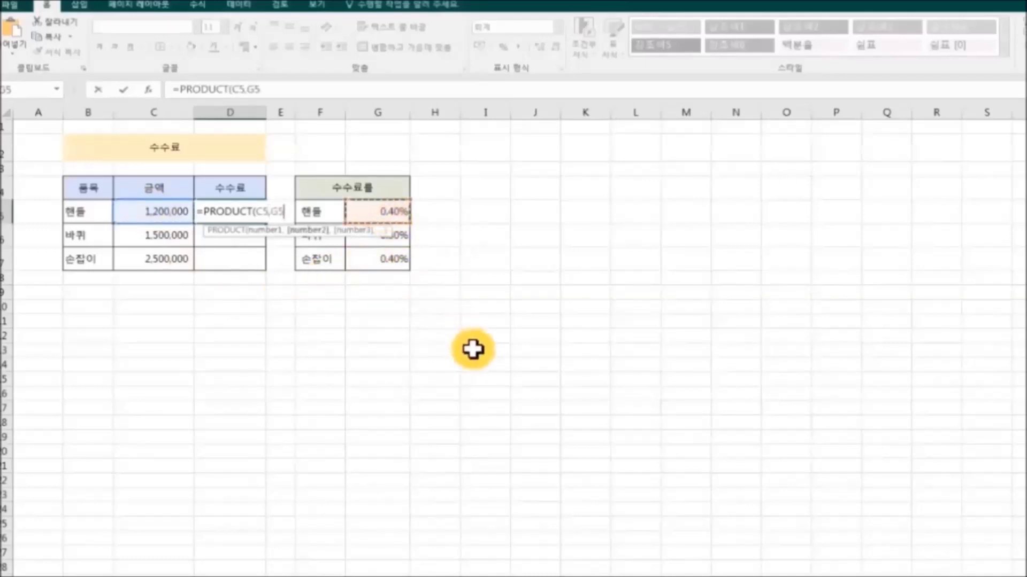
{"action": "key", "text": "Return"}
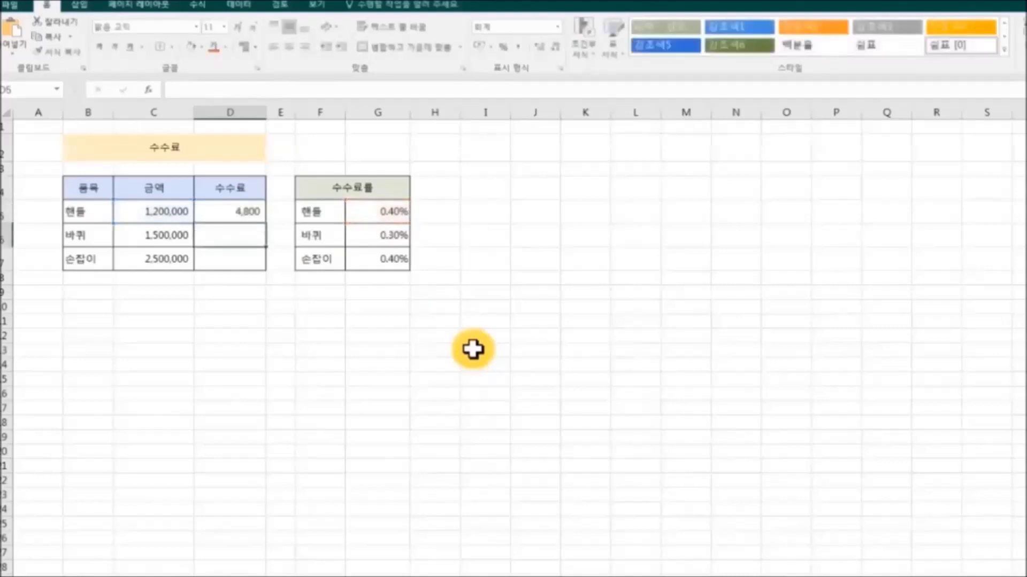
Fill the fee formula from D5 down through D7 for 바퀴 and 손잡이.
{"action": "left_click", "coordinate": [247, 216]}
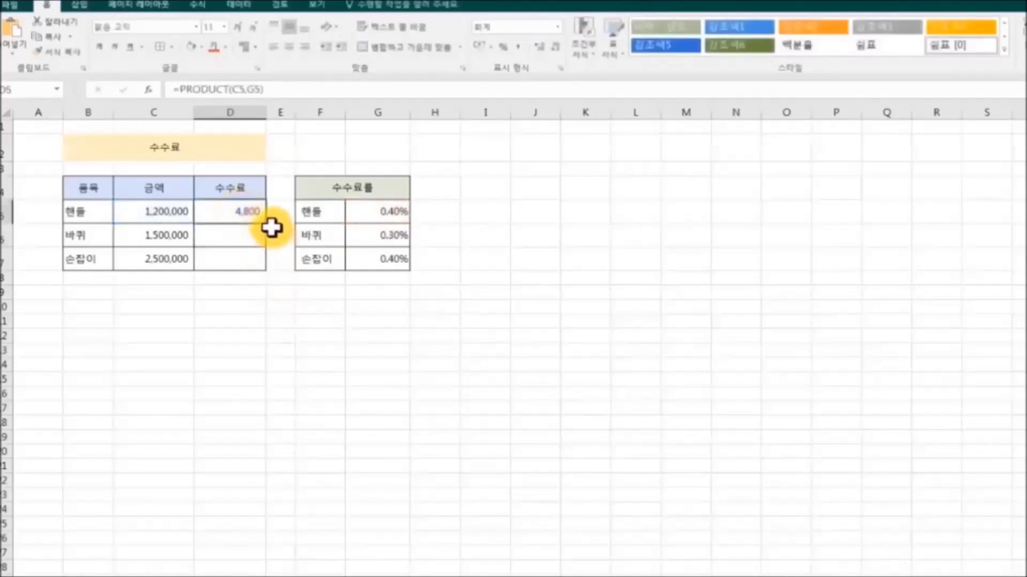
{"action": "left_click_drag", "start_coordinate": [267, 226], "coordinate": [267, 267]}
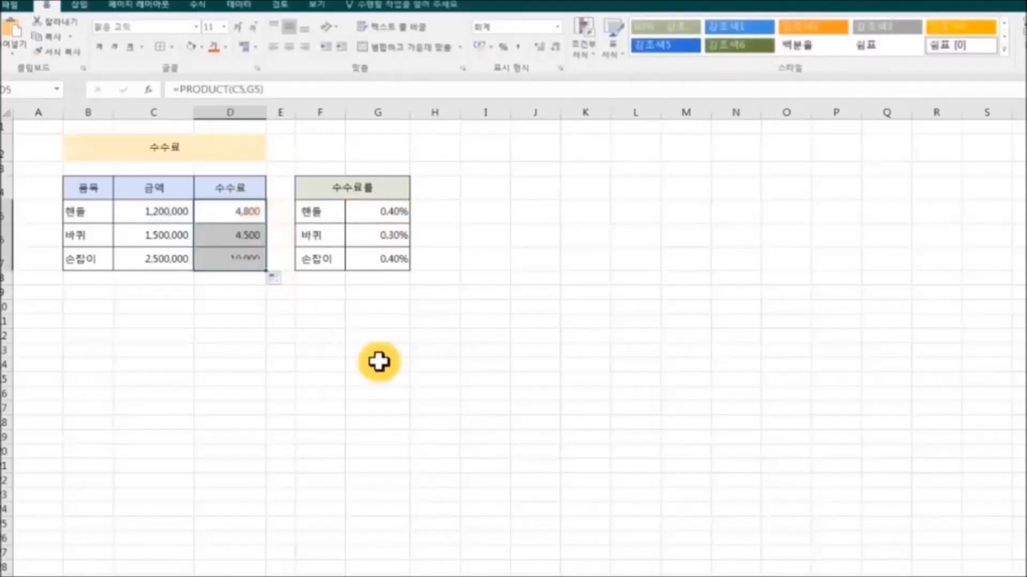
{"action": "left_click", "coordinate": [541, 396]}
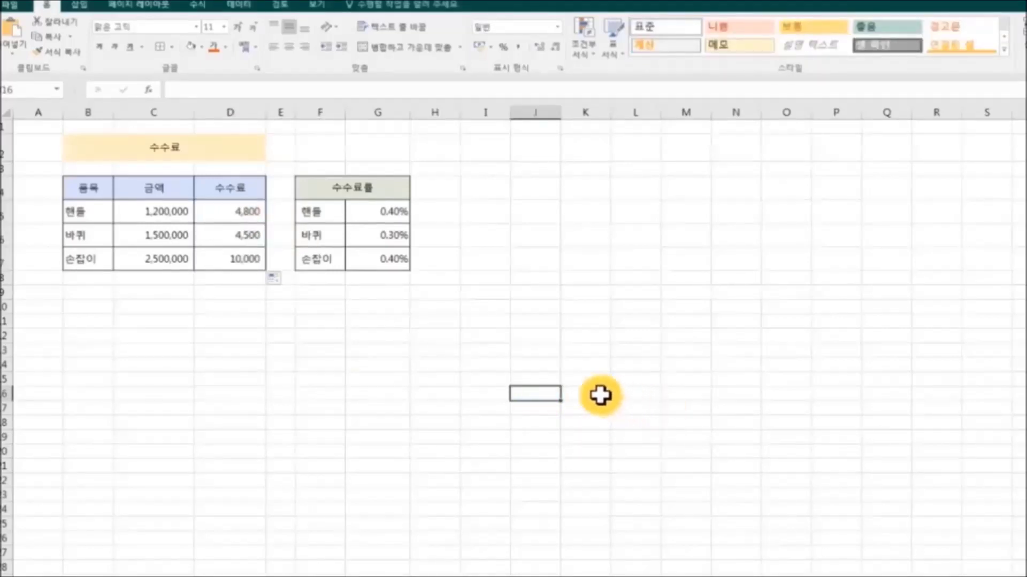
Set the 바퀴 row's 금액 in C6 to 200000.
{"action": "left_click", "coordinate": [149, 236]}
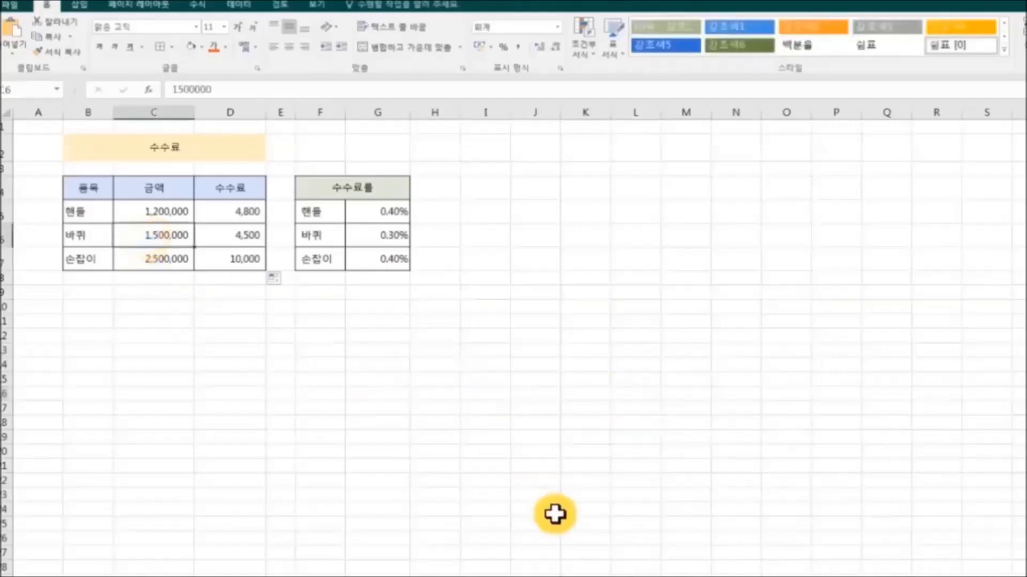
{"action": "type", "text": "200000"}
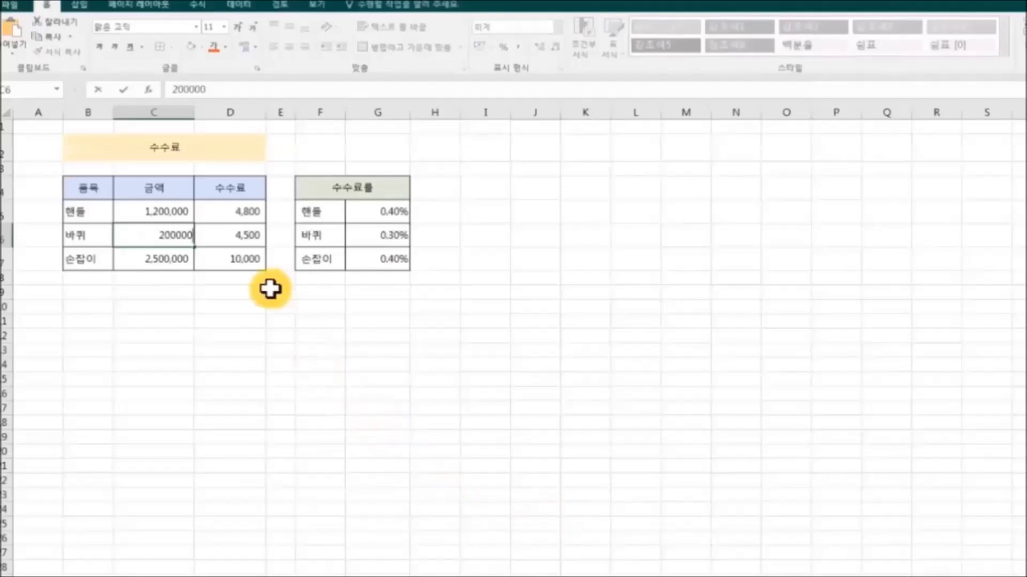
{"action": "left_click", "coordinate": [296, 365]}
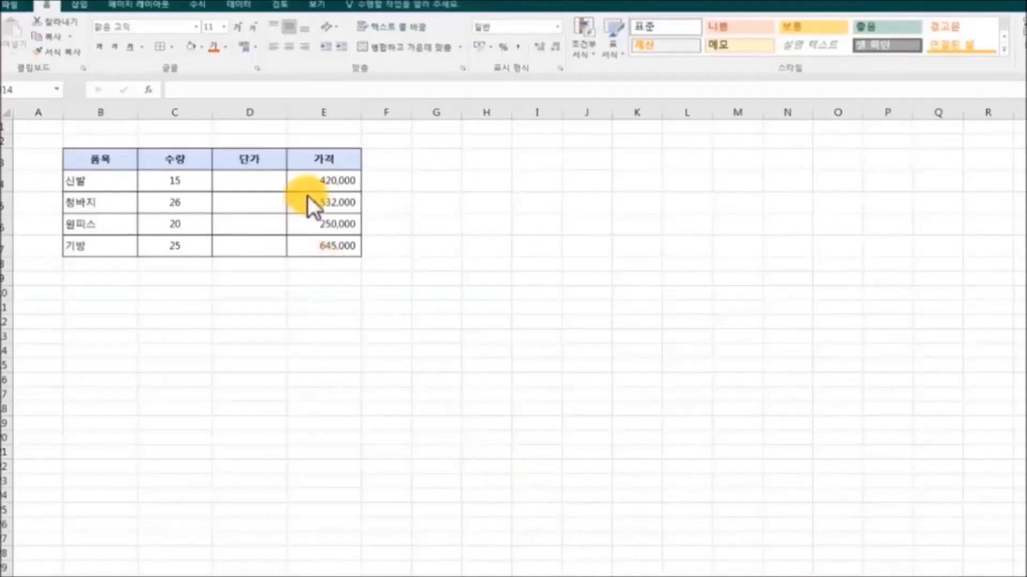
Calculate the 신발 unit price in D4 by dividing price by quantity with the formula =E4/C4.
{"action": "left_click", "coordinate": [327, 182]}
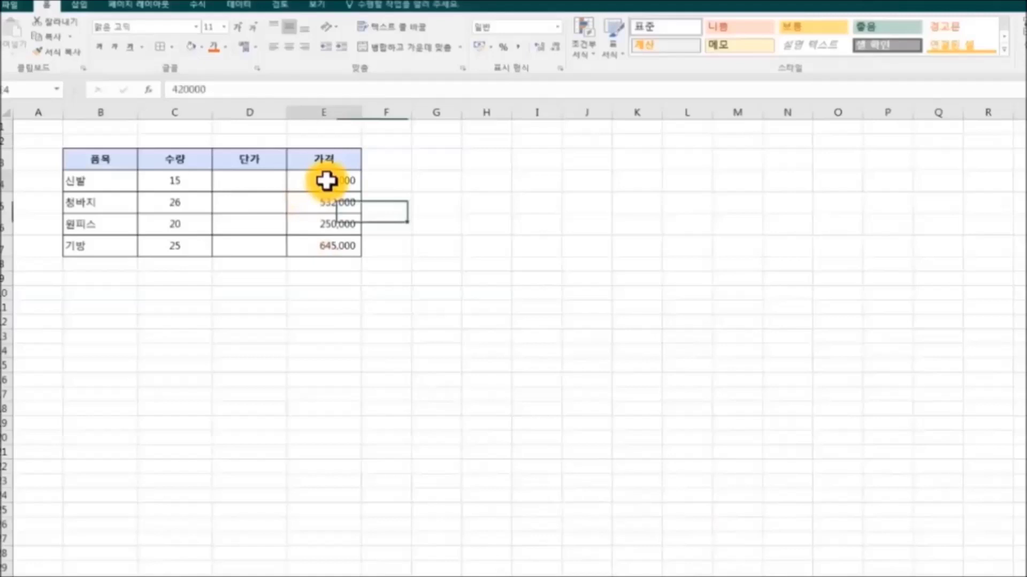
{"action": "left_click", "coordinate": [178, 193]}
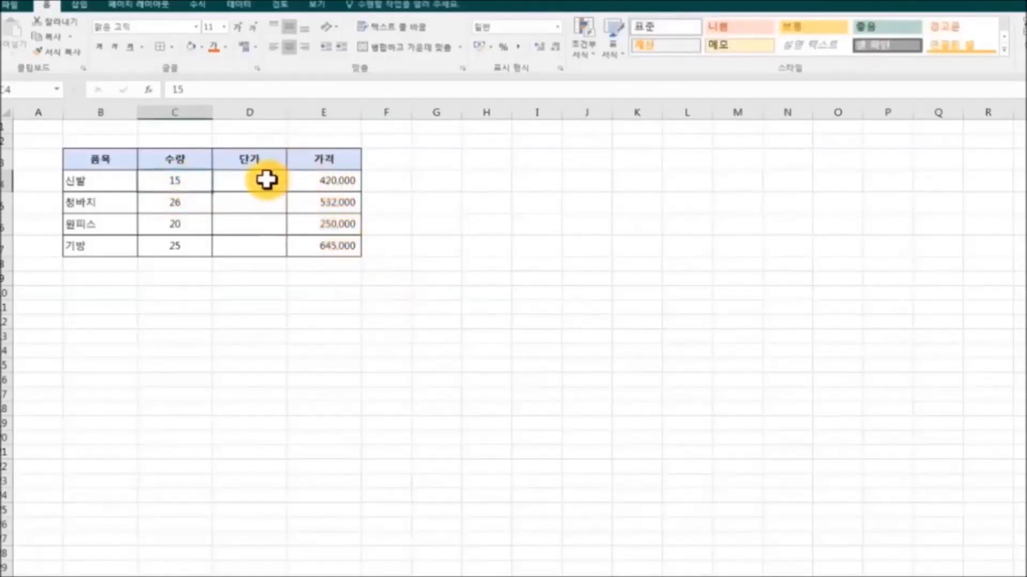
{"action": "left_click", "coordinate": [267, 180]}
{"action": "type", "text": "="}
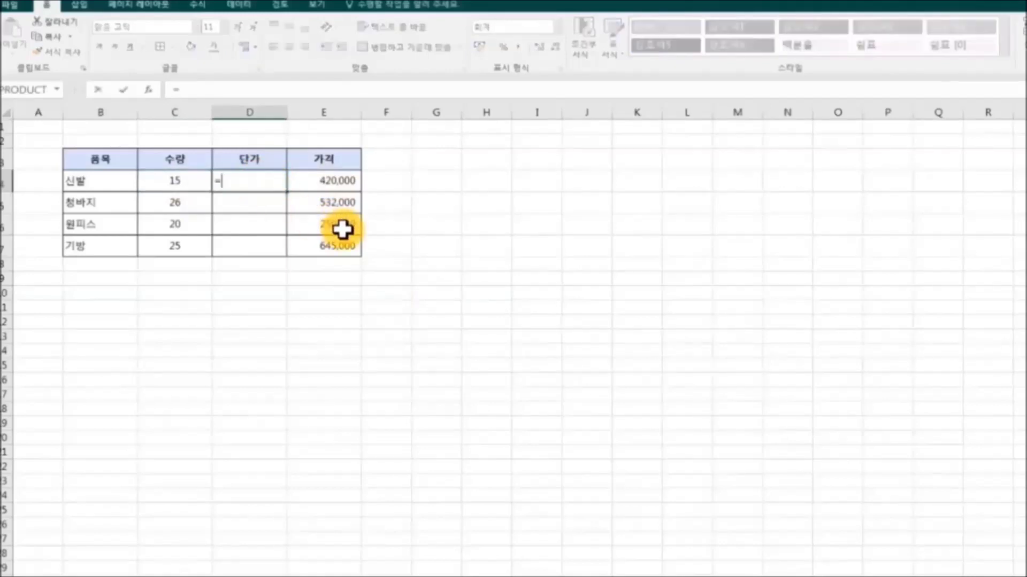
{"action": "left_click", "coordinate": [312, 183]}
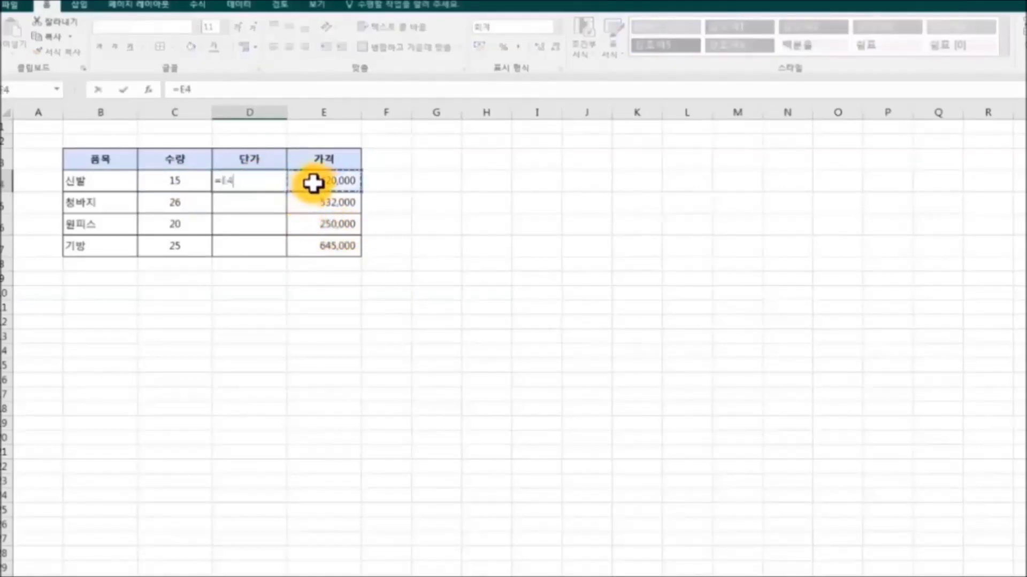
{"action": "type", "text": "/"}
{"action": "left_click", "coordinate": [184, 182]}
{"action": "key", "text": "Return"}
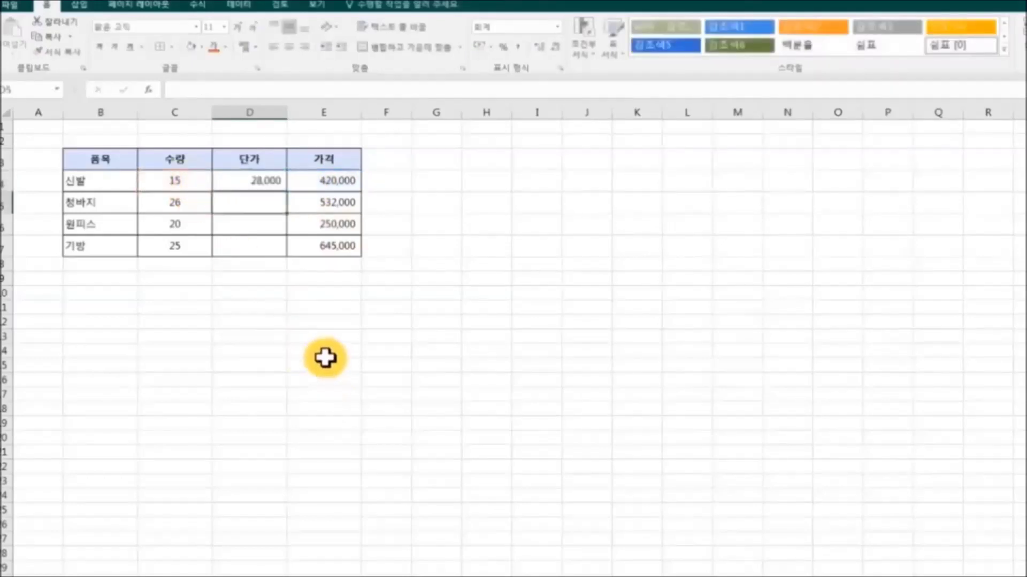
Fill the division formula from D4 down through D7 to complete the 단가 column.
{"action": "left_click", "coordinate": [267, 179]}
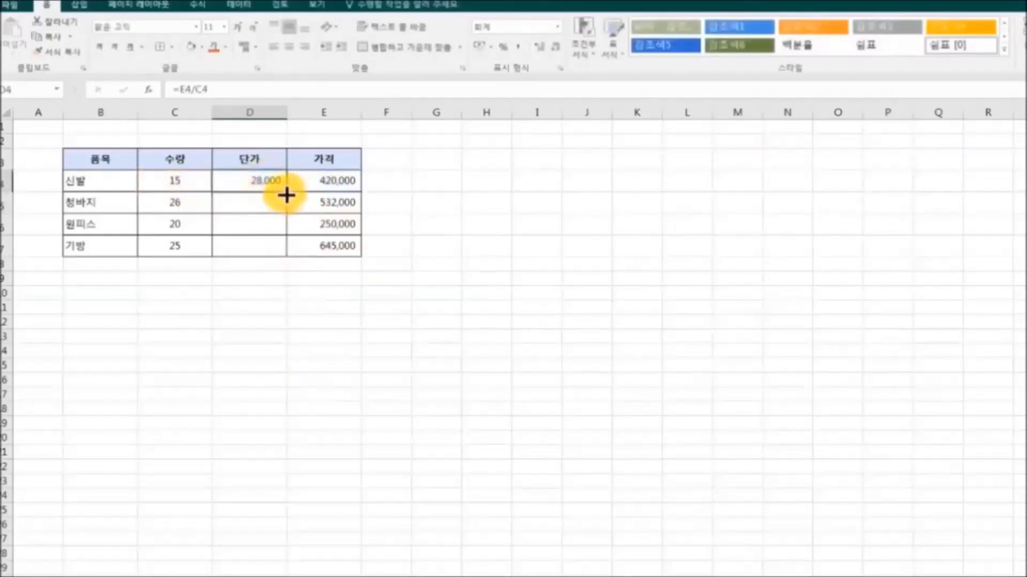
{"action": "left_click_drag", "start_coordinate": [286, 193], "coordinate": [287, 257]}
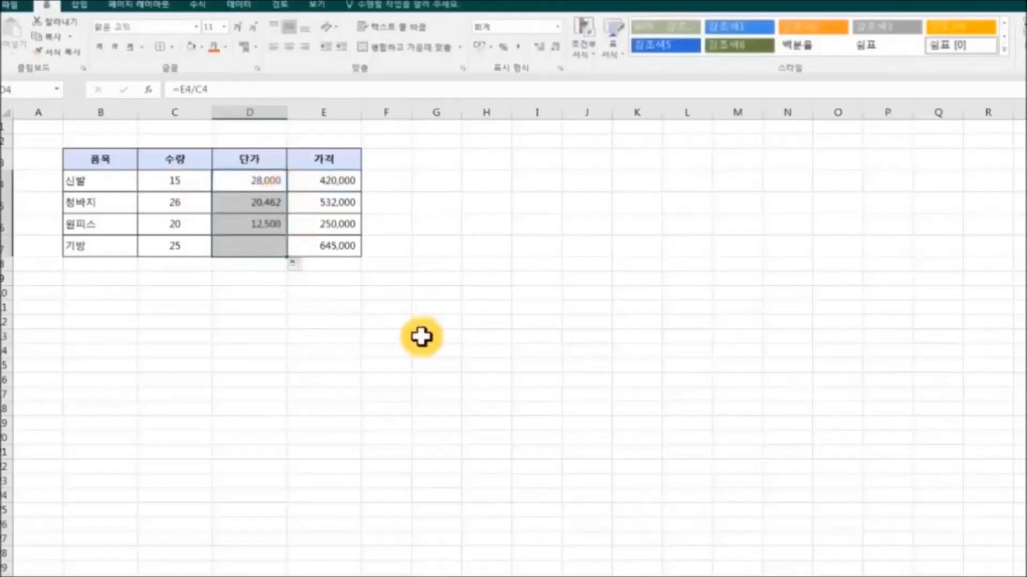
{"action": "left_click", "coordinate": [467, 350]}
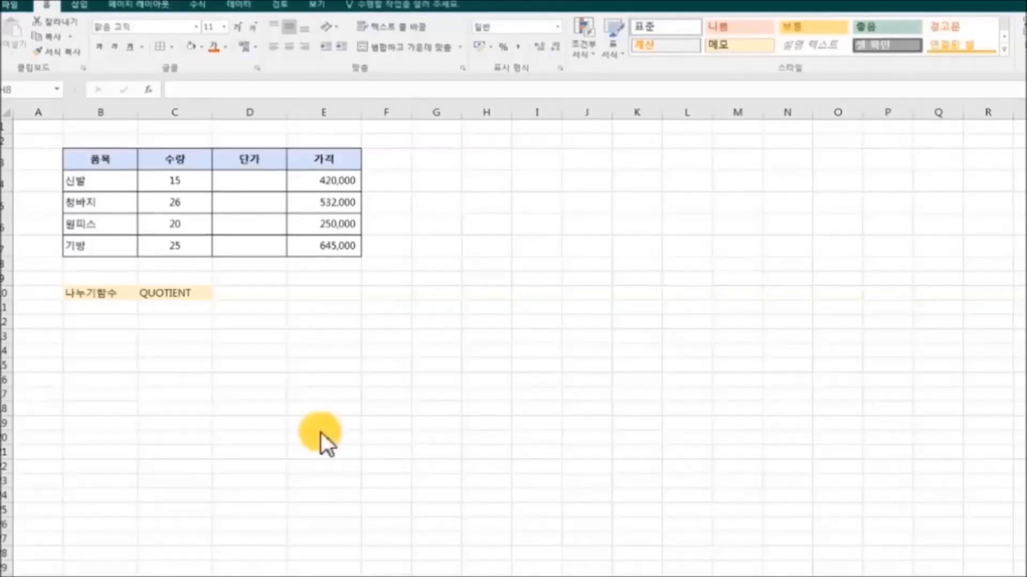
In the table with the 나누기함수 note, calculate the 신발 unit price in D4 with the formula =QUOTIENT(E4,C4).
{"action": "left_click", "coordinate": [179, 294]}
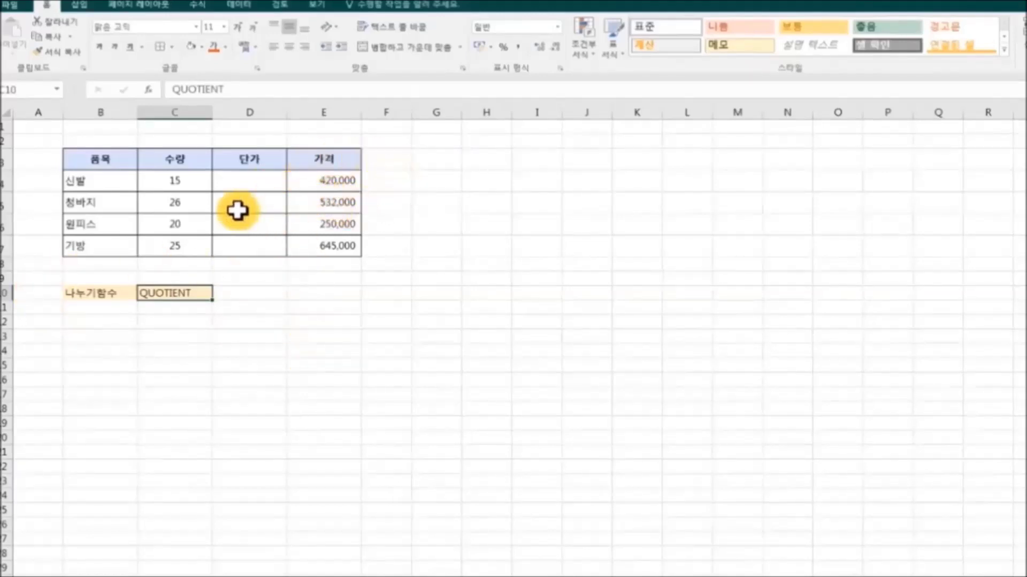
{"action": "left_click", "coordinate": [255, 183]}
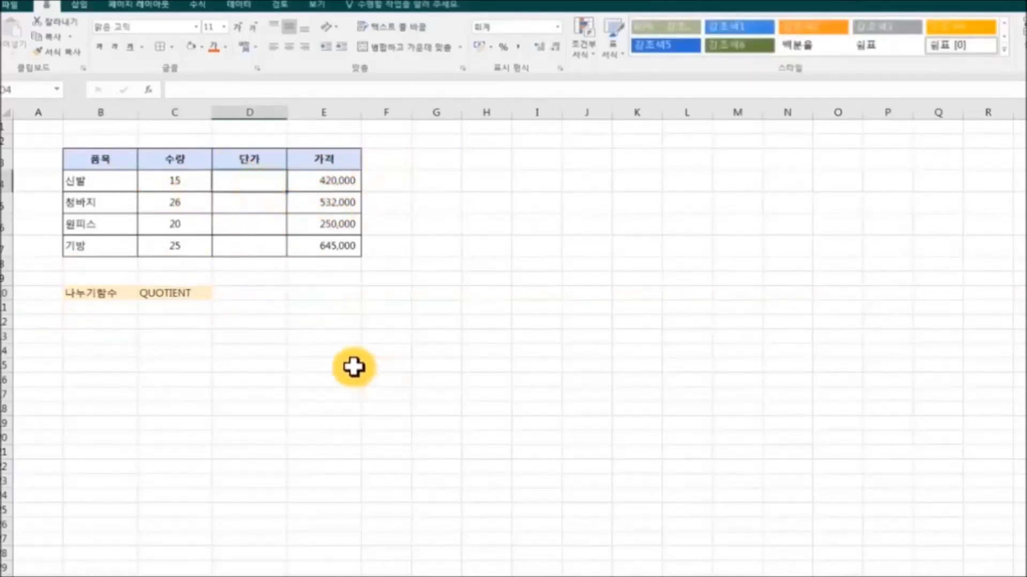
{"action": "type", "text": "="}
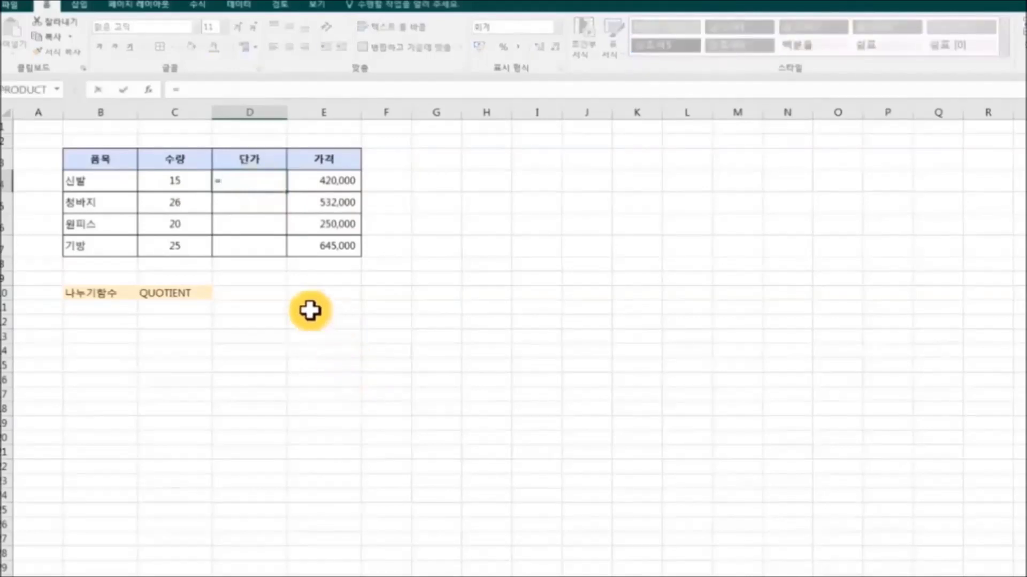
{"action": "type", "text": "Q"}
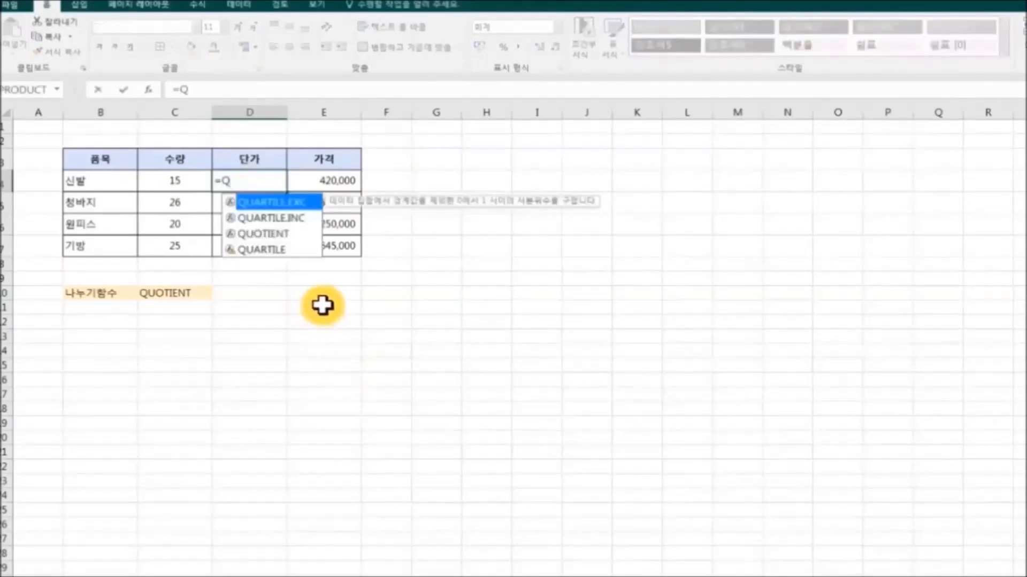
{"action": "left_click", "coordinate": [296, 234]}
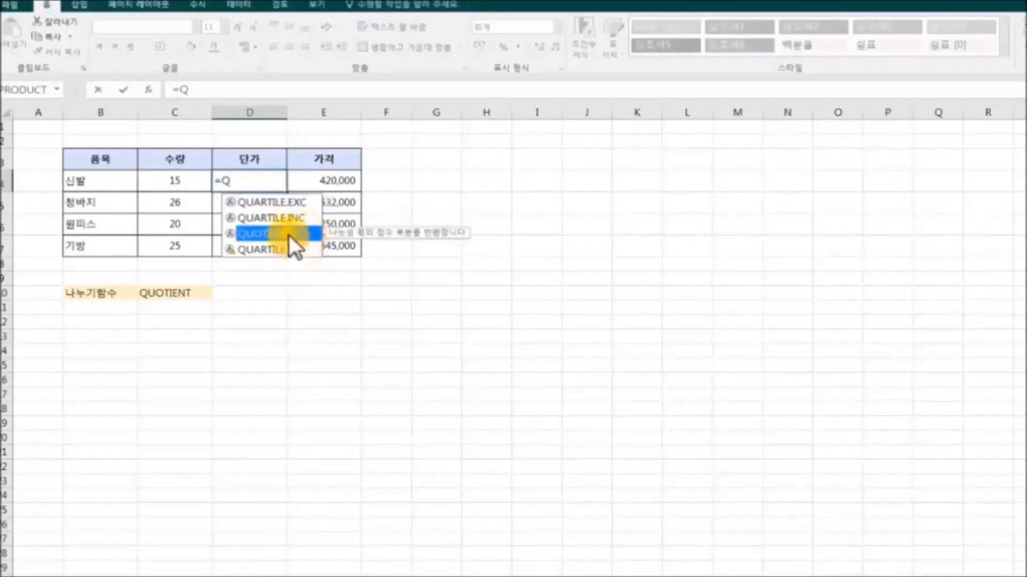
{"action": "double_click", "coordinate": [288, 234]}
{"action": "left_click", "coordinate": [328, 185]}
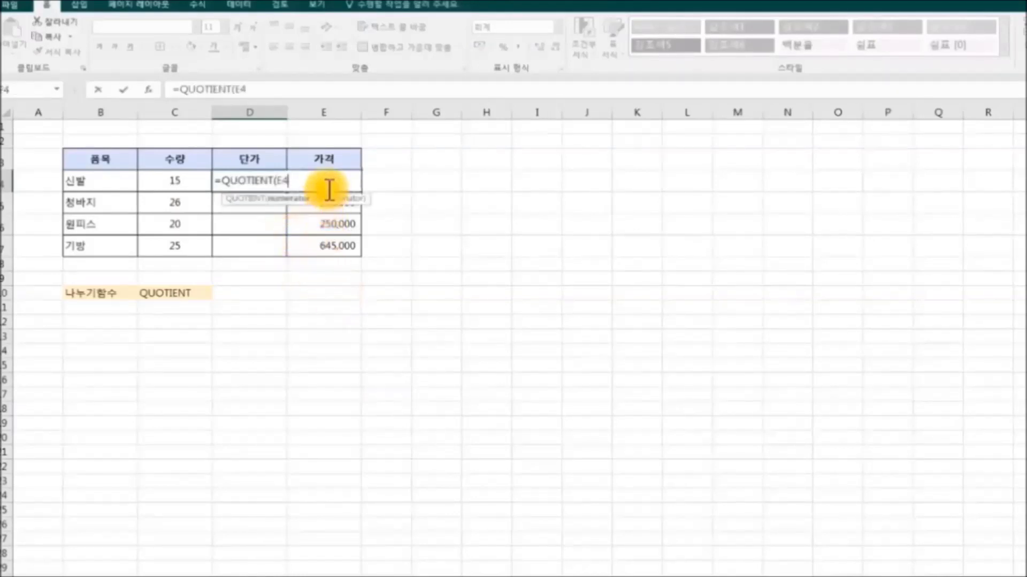
{"action": "type", "text": ","}
{"action": "left_click", "coordinate": [169, 184]}
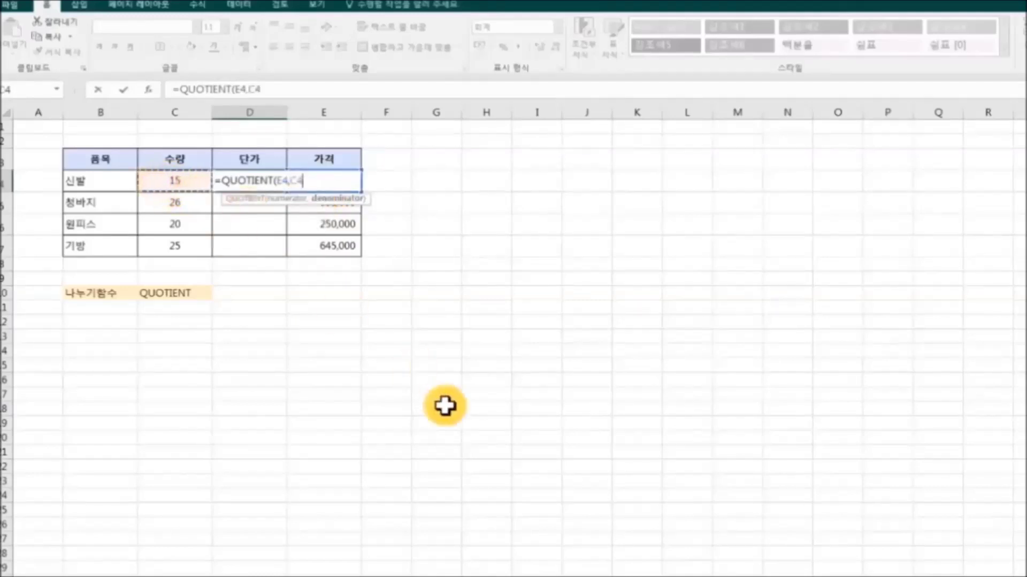
{"action": "type", "text": ")"}
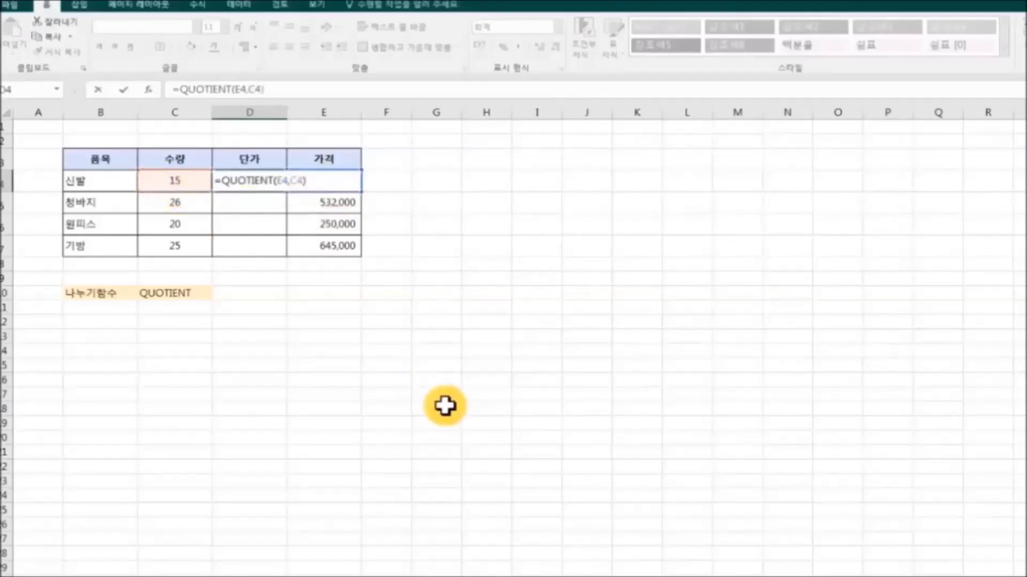
{"action": "key", "text": "Return"}
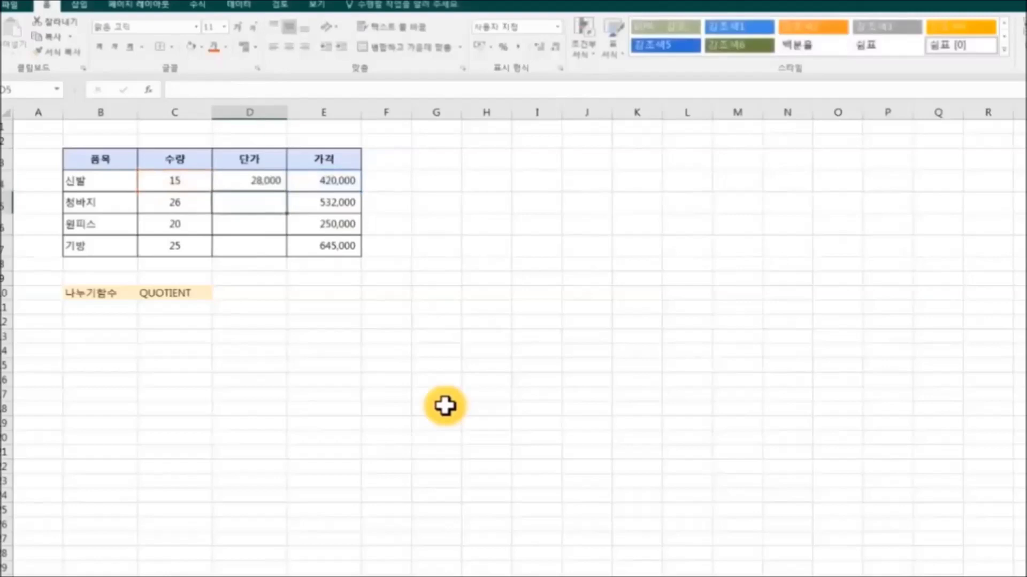
Fill the QUOTIENT formula from D4 down through D7 and display the 단가 values with two decimal places.
{"action": "left_click", "coordinate": [255, 182]}
{"action": "left_click_drag", "start_coordinate": [287, 191], "coordinate": [288, 257]}
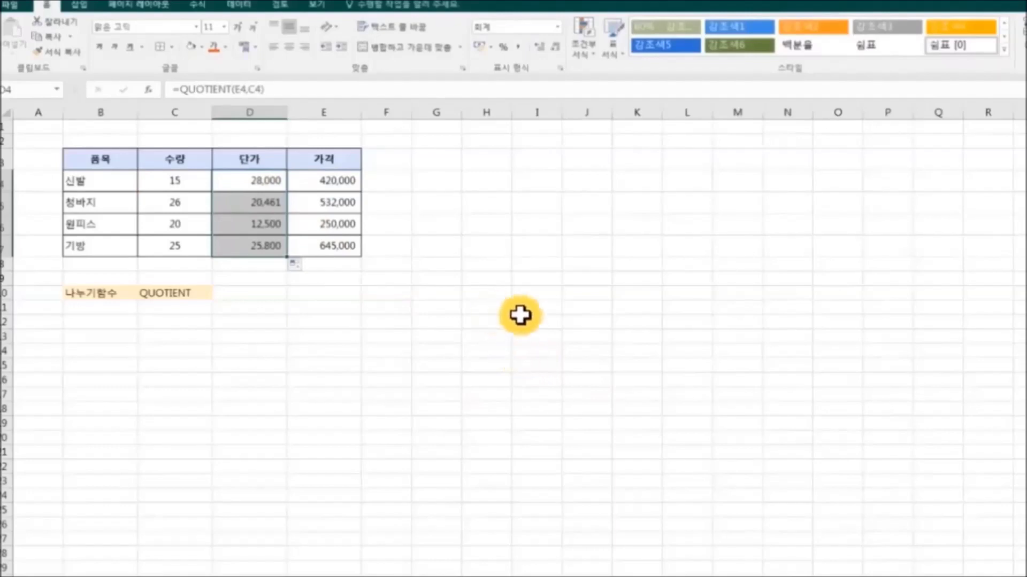
{"action": "left_click", "coordinate": [540, 53]}
{"action": "left_click", "coordinate": [541, 52]}
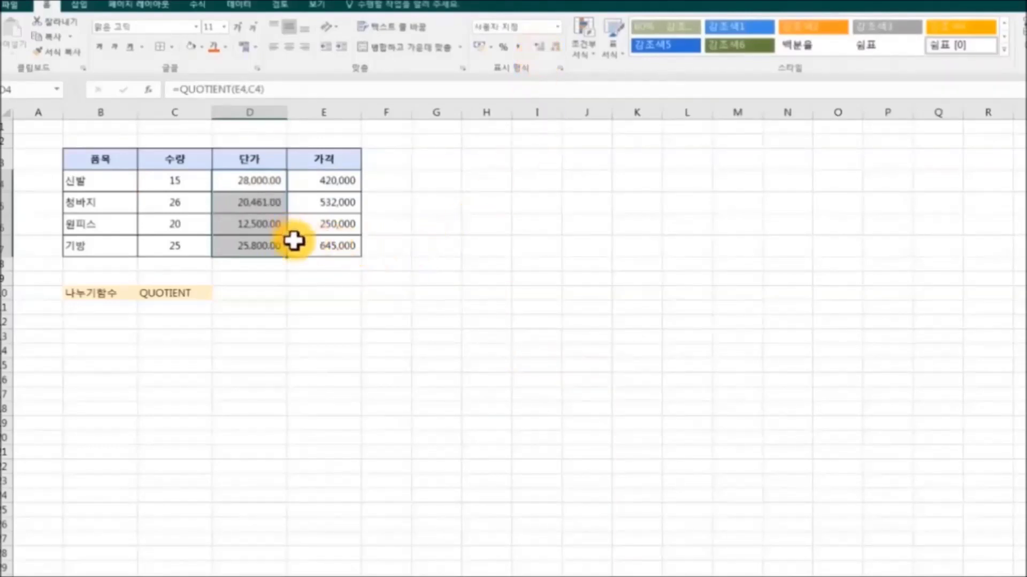
{"action": "left_click", "coordinate": [416, 332]}
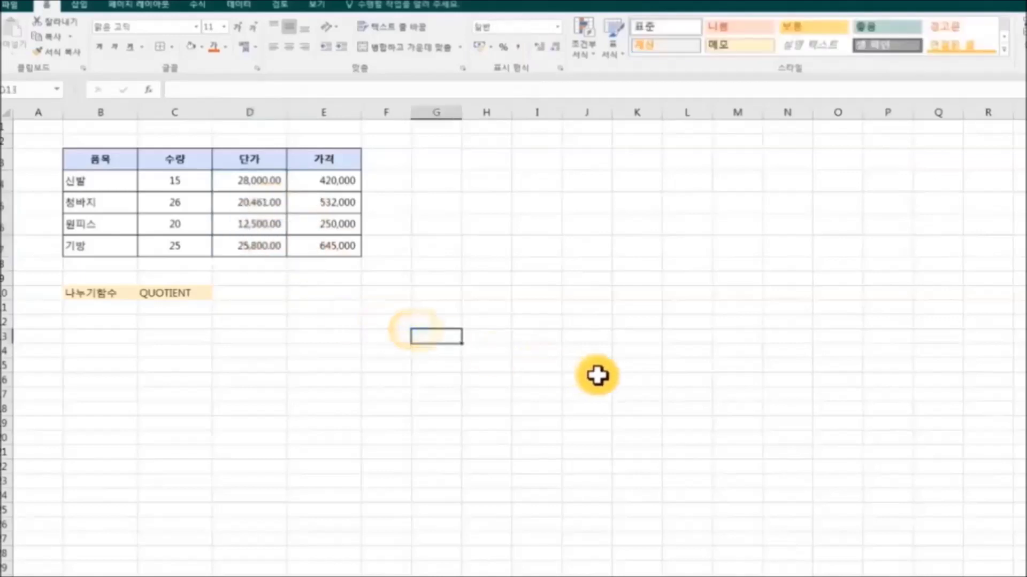